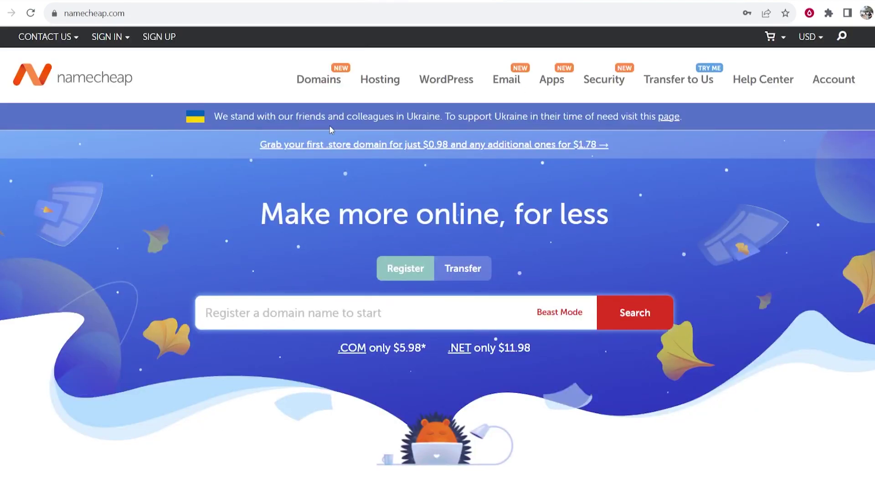
Sign in to Namecheap and open the Domain List from the account dashboard.
left_click(114, 40)
left_click(137, 157)
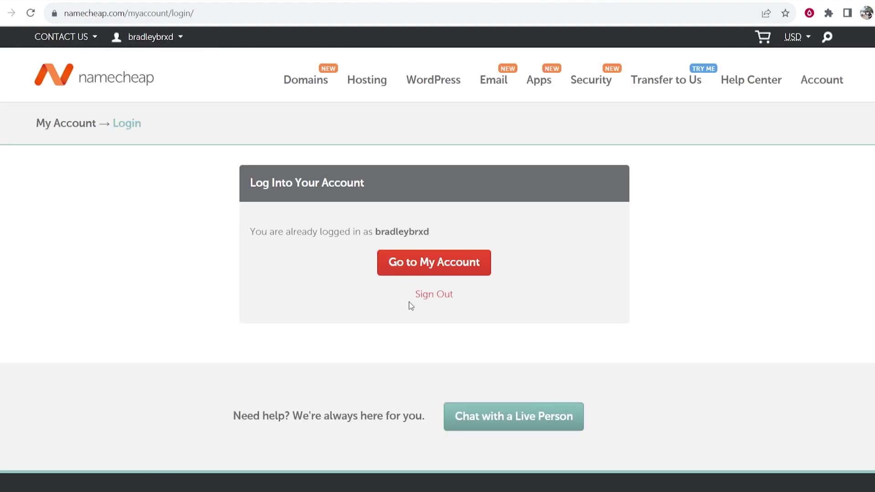
left_click(425, 262)
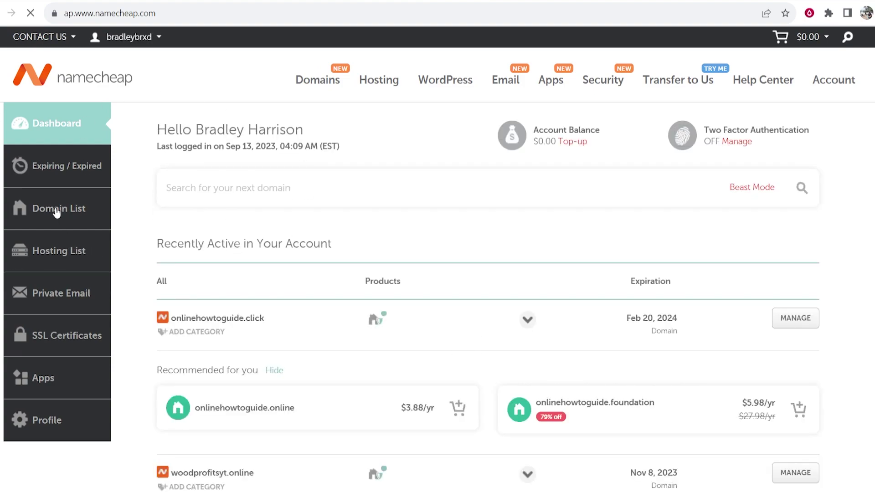
left_click(36, 206)
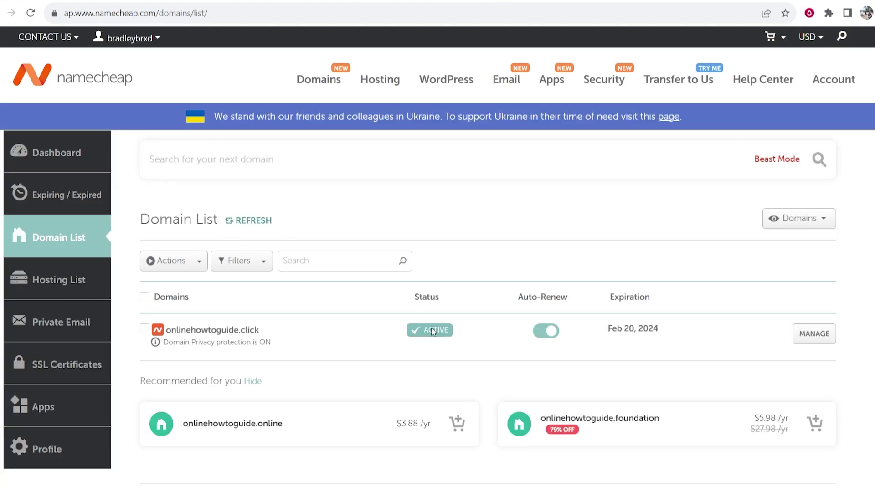
scroll(315, 339, "down", 1)
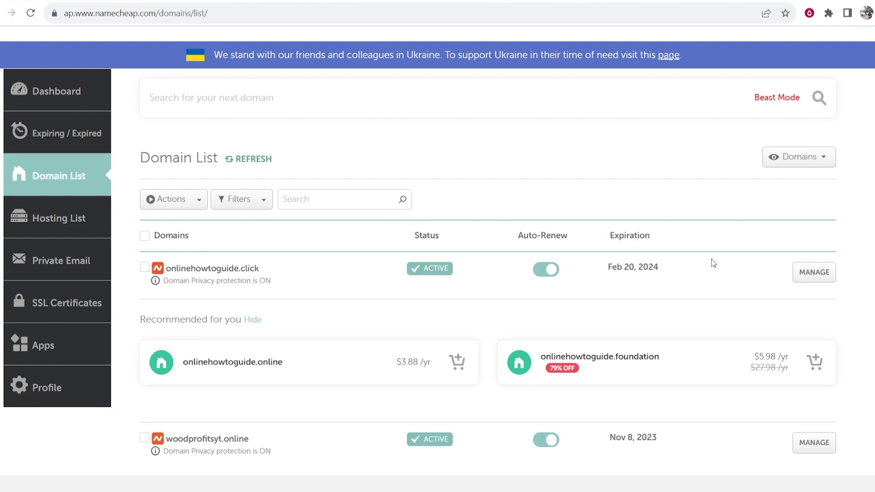
Open onlinehowtoguide.click's management page and copy its domain name.
left_click(816, 276)
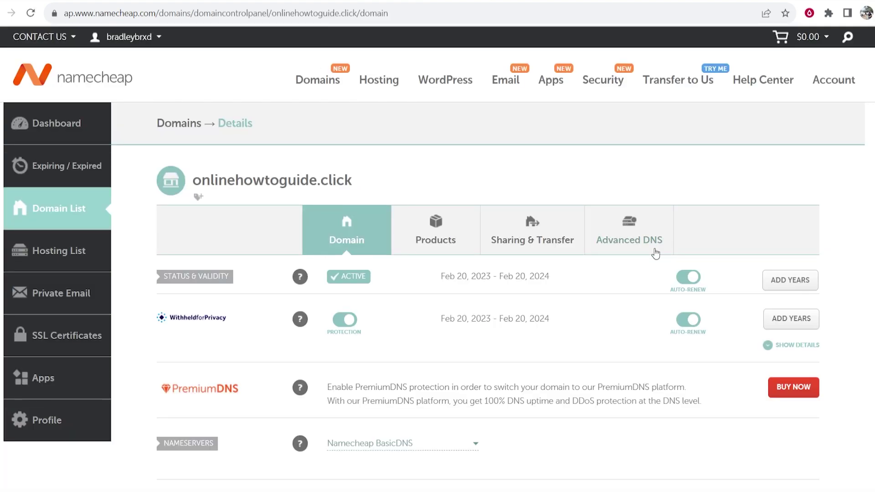
left_click_drag(353, 181, 195, 182)
right_click(195, 181)
left_click(202, 189)
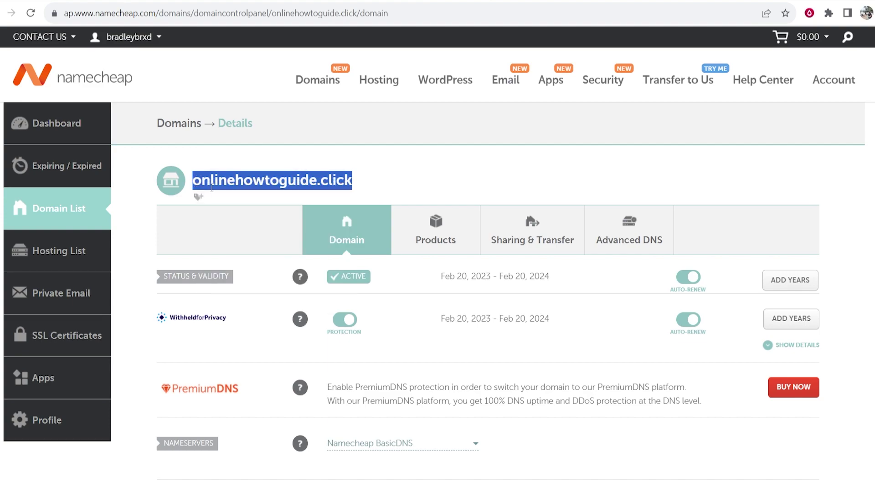
In hPanel Domains, start transferring an existing domain with onlinehowtoguide.click pasted in.
left_click(547, 1)
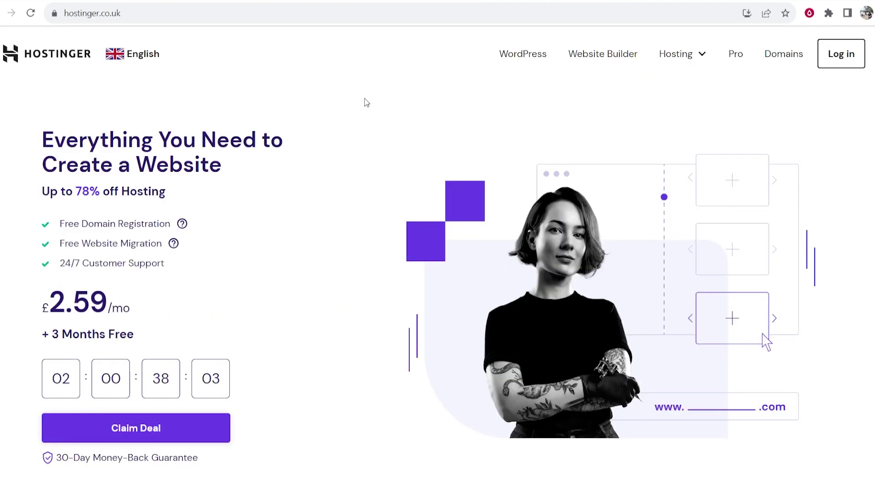
left_click(661, 2)
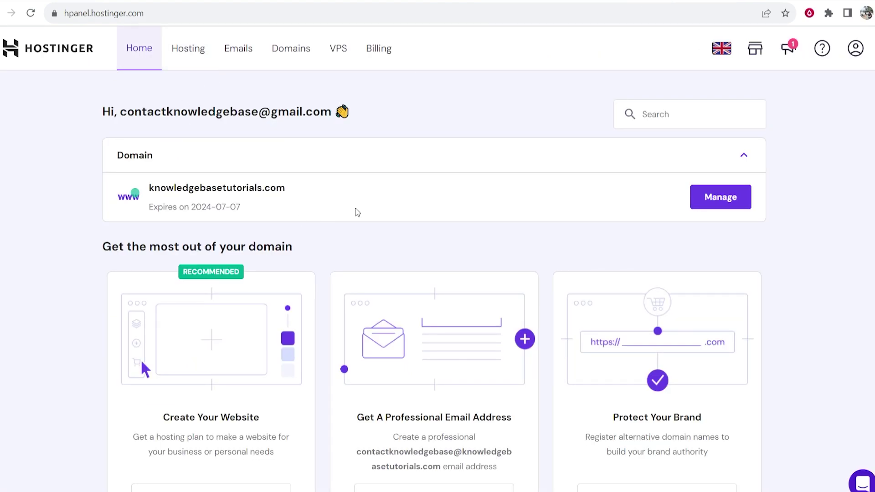
left_click(284, 53)
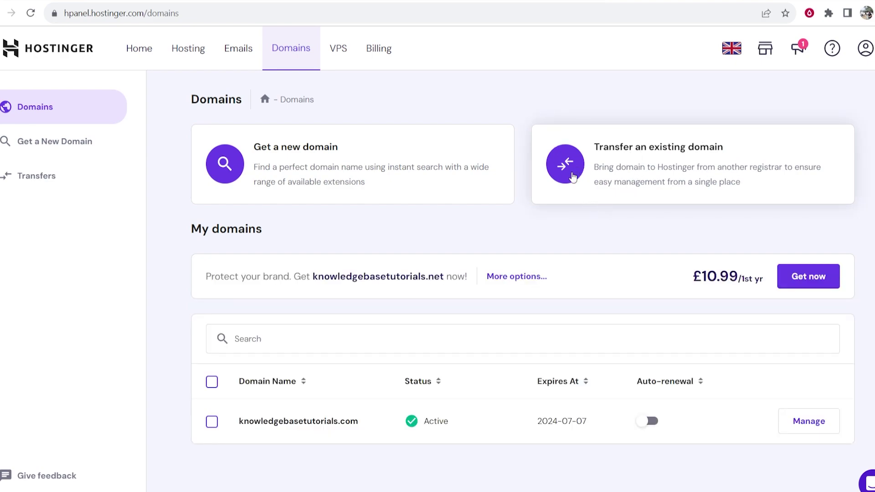
left_click(648, 165)
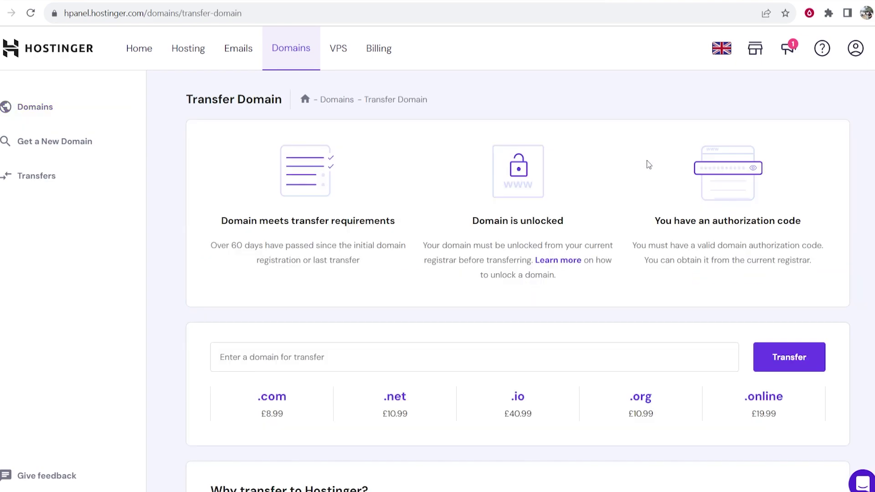
right_click(325, 356)
left_click(351, 227)
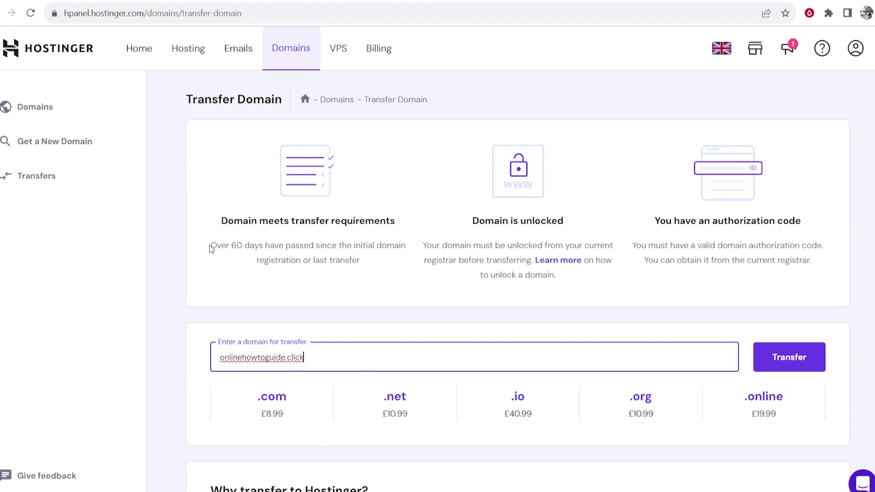
Highlight the unlocked-domain and authorization-code requirements and the entered domain name.
left_click_drag(470, 223, 580, 220)
left_click(687, 219)
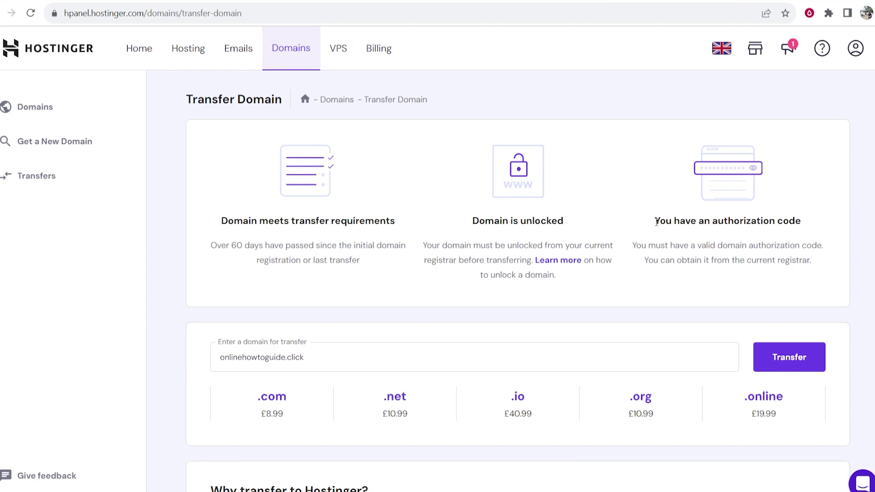
left_click_drag(657, 222, 805, 221)
left_click(798, 204)
left_click_drag(333, 357, 220, 360)
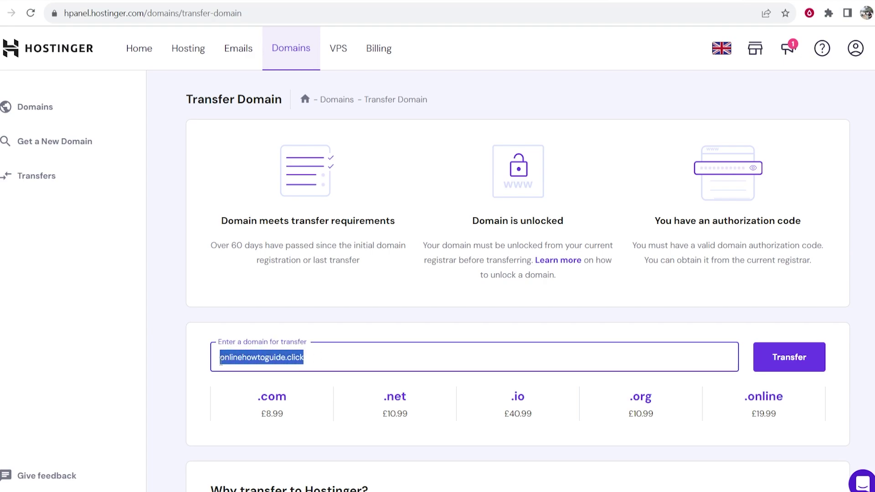
left_click(224, 357)
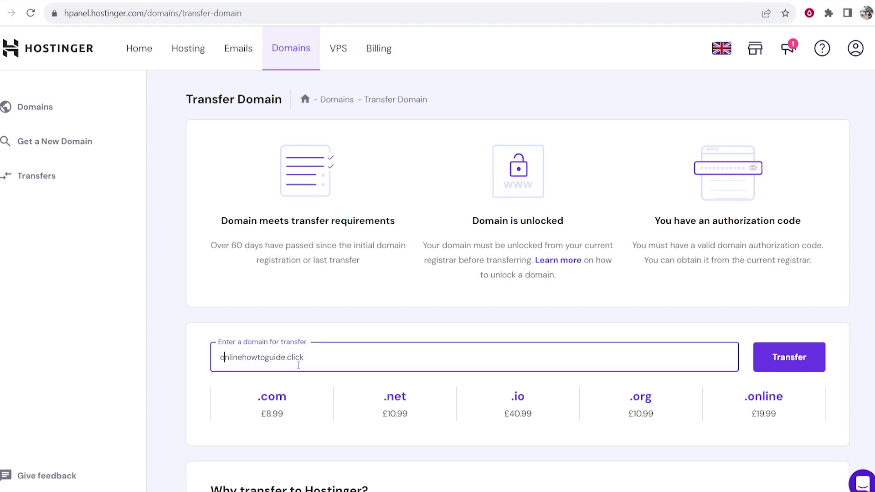
Check onlinehowtoguide.click for transfer and highlight its Ready for Transfer status and £8.99/yr price.
left_click(796, 369)
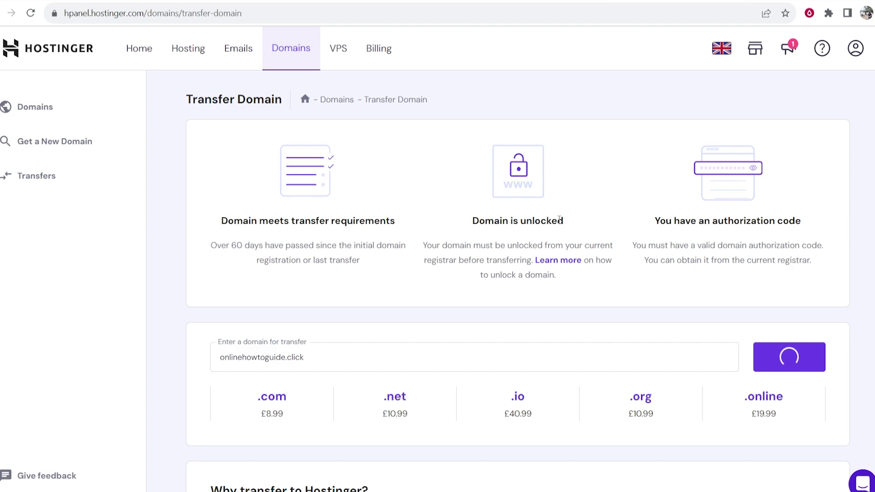
left_click_drag(564, 222, 470, 222)
left_click(527, 223)
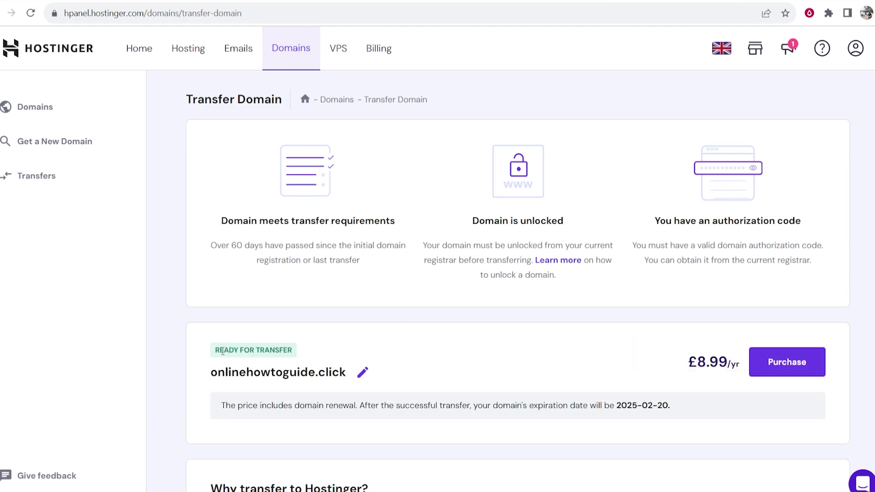
left_click_drag(217, 349, 300, 350)
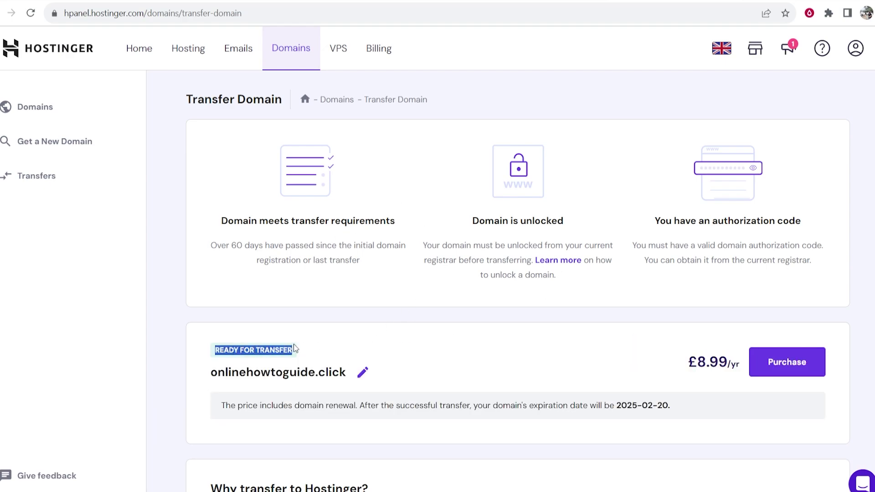
left_click(329, 361)
left_click_drag(677, 363, 732, 364)
left_click(668, 332)
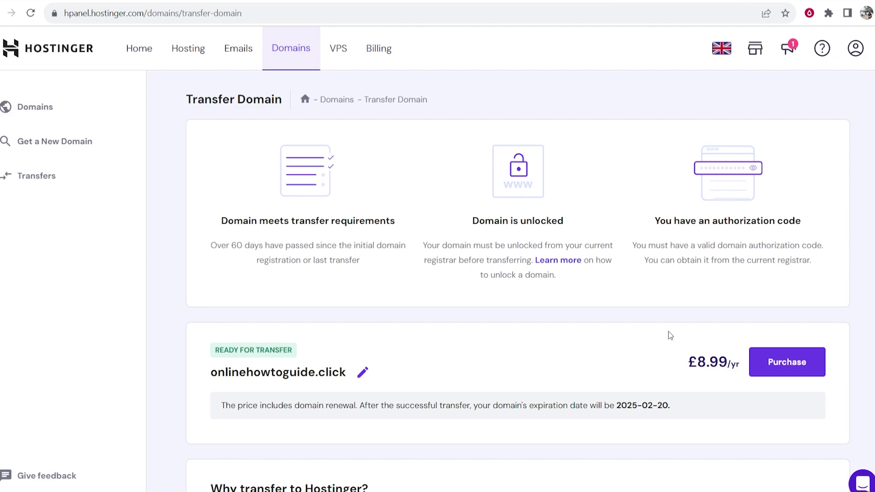
left_click_drag(292, 350, 216, 350)
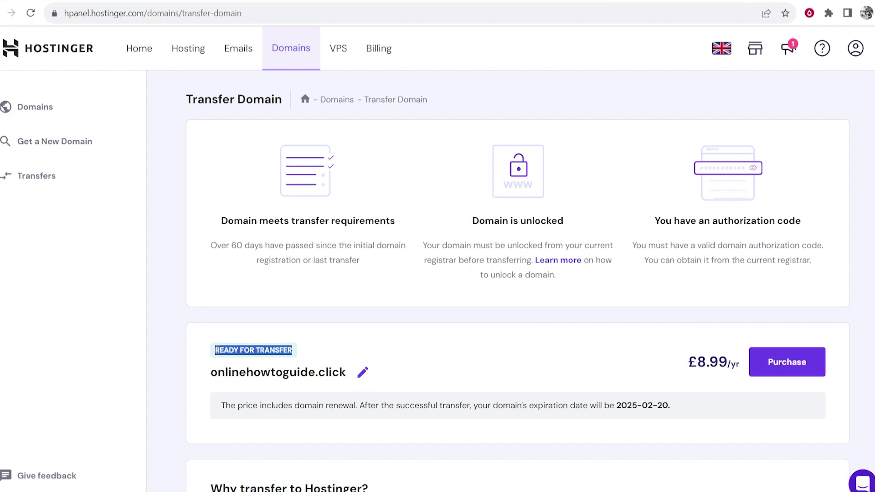
Back in Namecheap, open onlinehowtoguide.click's Sharing & Transfer settings.
left_click(403, 1)
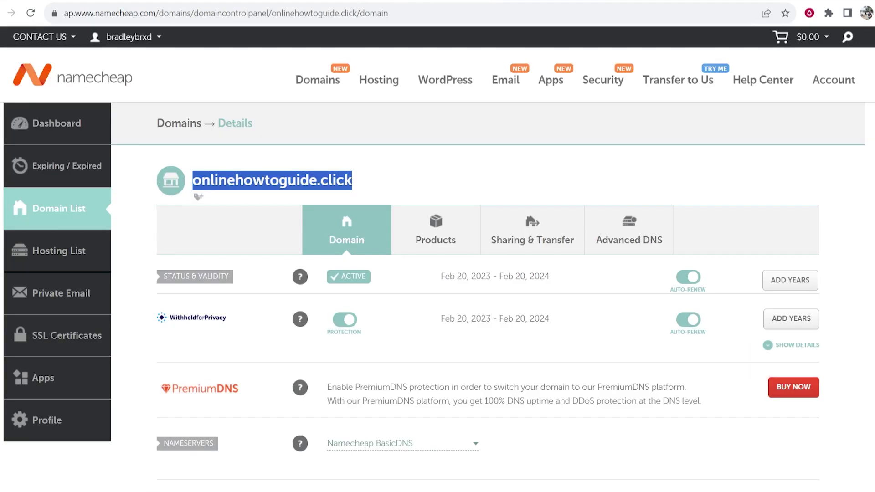
left_click(437, 144)
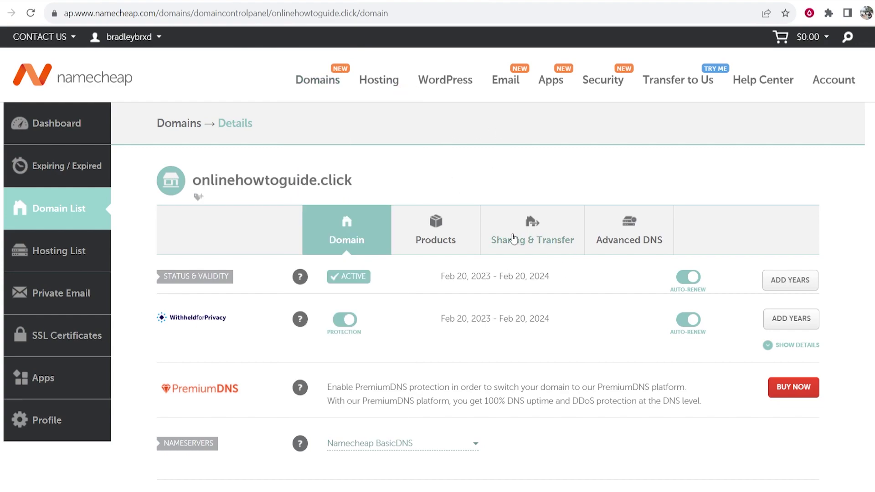
left_click(579, 240)
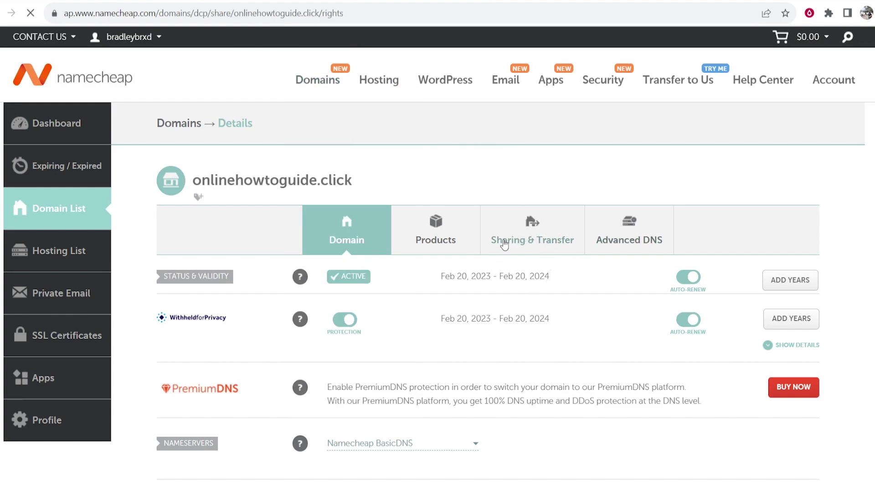
scroll(520, 272, "down", 10)
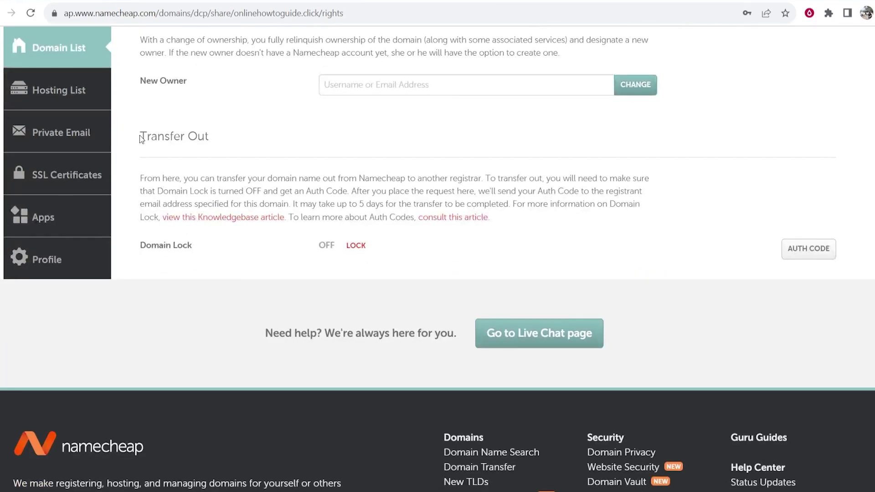
Highlight the Transfer Out heading and the Domain Lock setting showing OFF.
left_click_drag(142, 139, 204, 138)
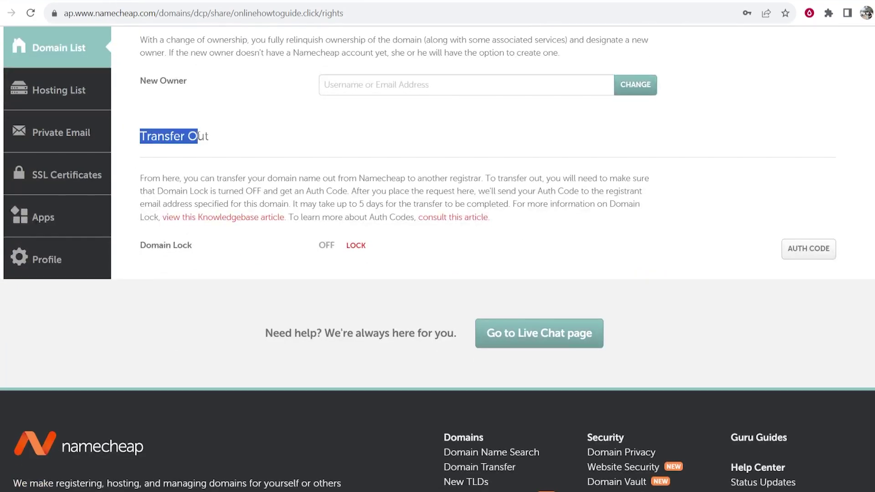
left_click(212, 139)
left_click_drag(146, 249, 265, 254)
left_click(327, 253)
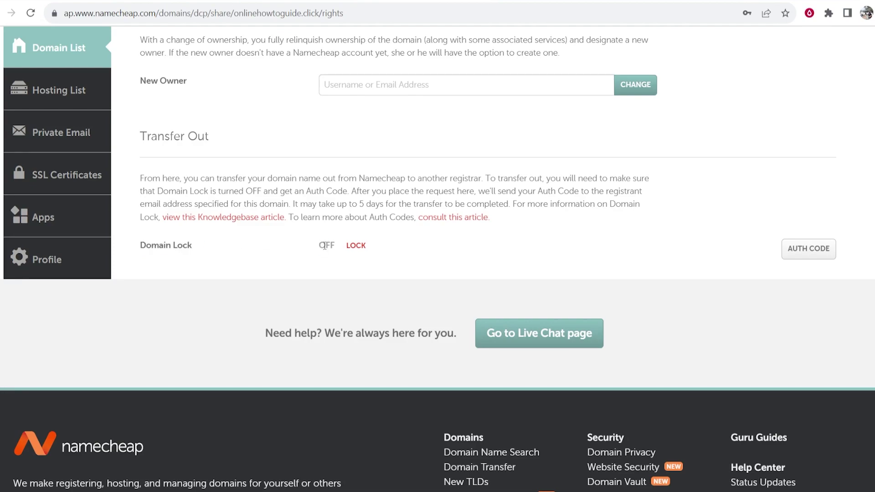
left_click_drag(320, 246, 340, 247)
left_click(340, 246)
left_click(666, 1)
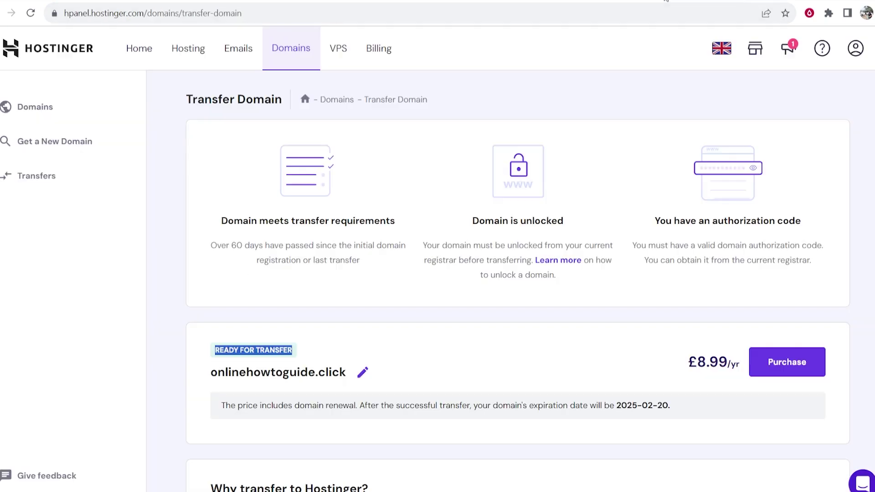
scroll(588, 338, "down", 1)
left_click(263, 287)
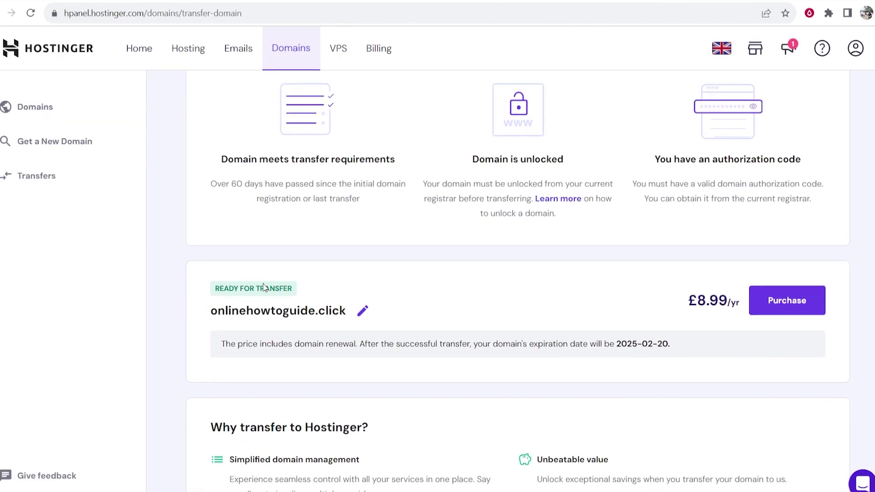
left_click_drag(217, 287, 300, 286)
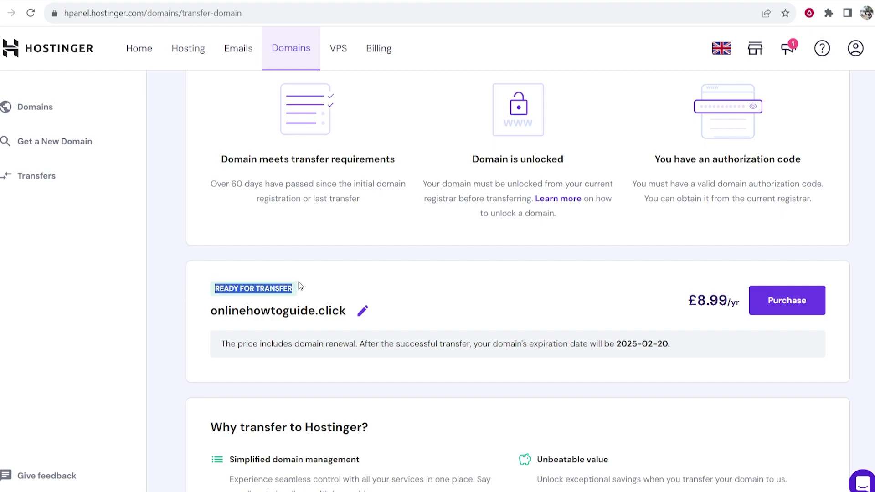
left_click(350, 275)
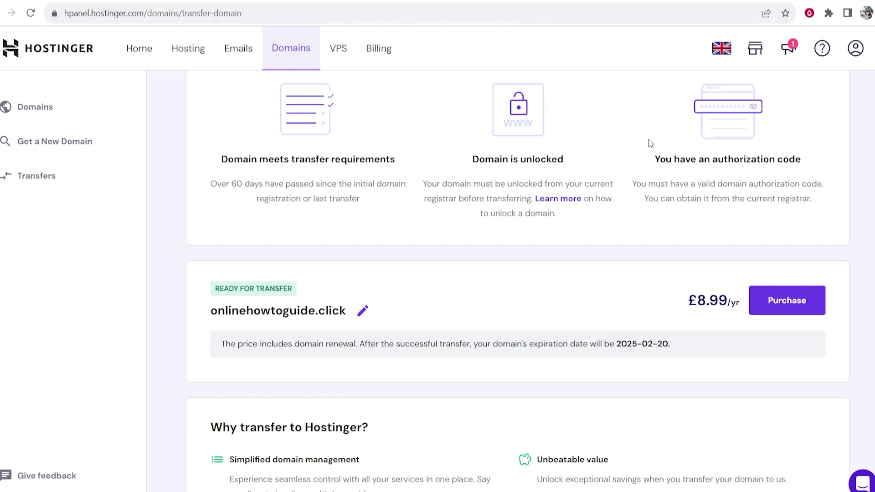
Purchase the onlinehowtoguide.click transfer, completing the £10.96 payment with PayPal.
left_click(790, 303)
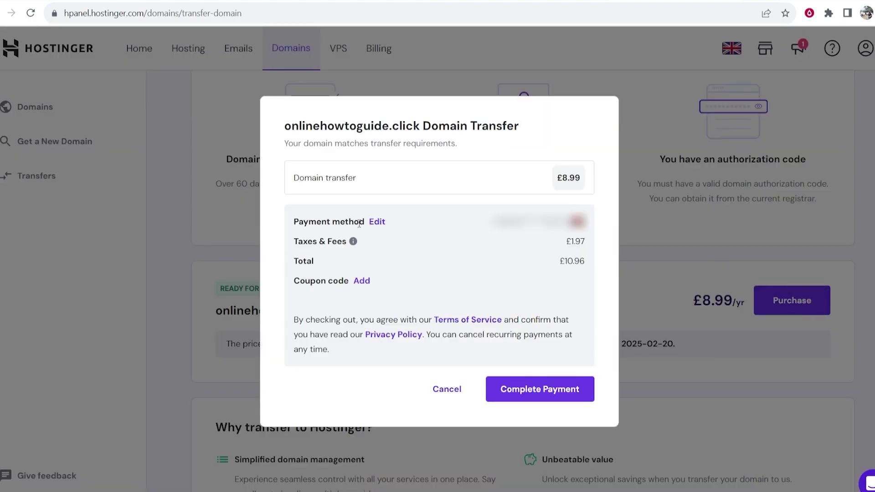
left_click_drag(364, 183, 288, 185)
left_click(377, 224)
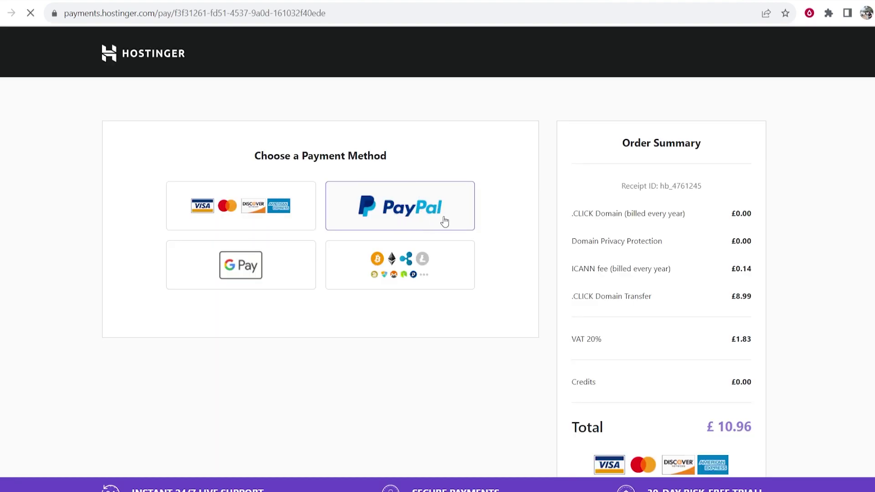
left_click(444, 222)
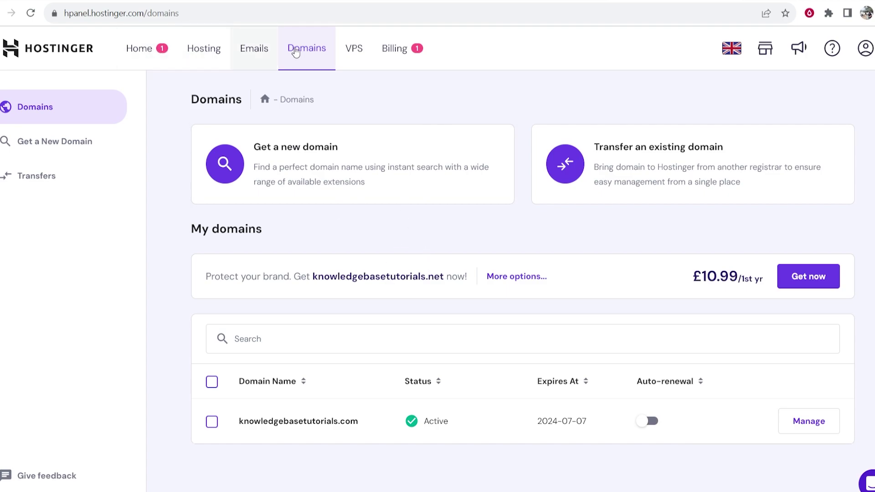
Open Billing Subscriptions and highlight the Domain Transfer entry and its Pending setup status.
left_click(395, 51)
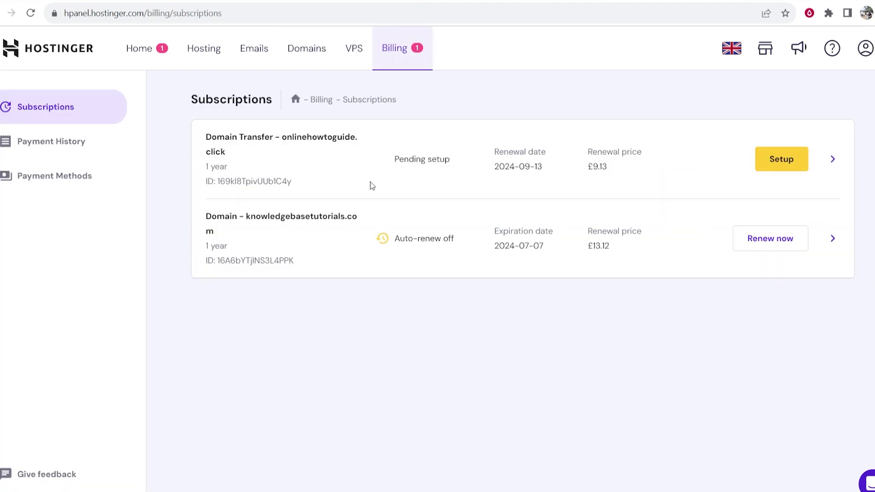
left_click_drag(204, 139, 274, 138)
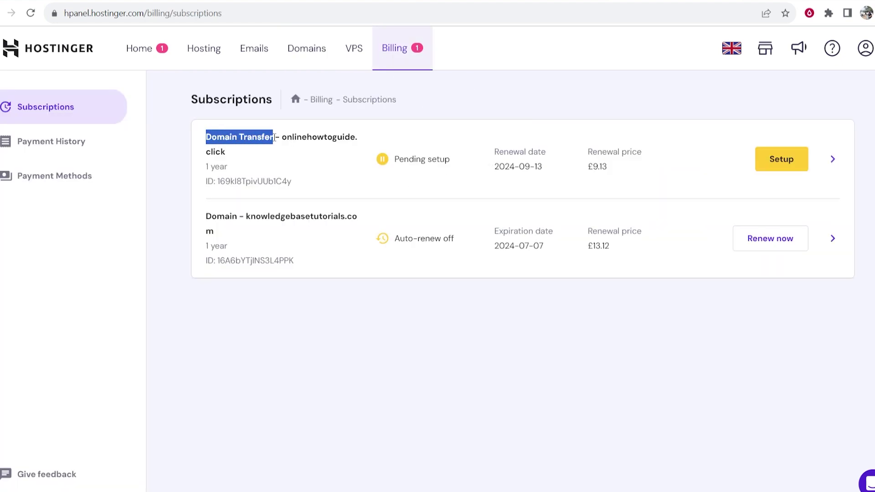
left_click(450, 162)
left_click_drag(395, 159, 465, 161)
left_click(455, 164)
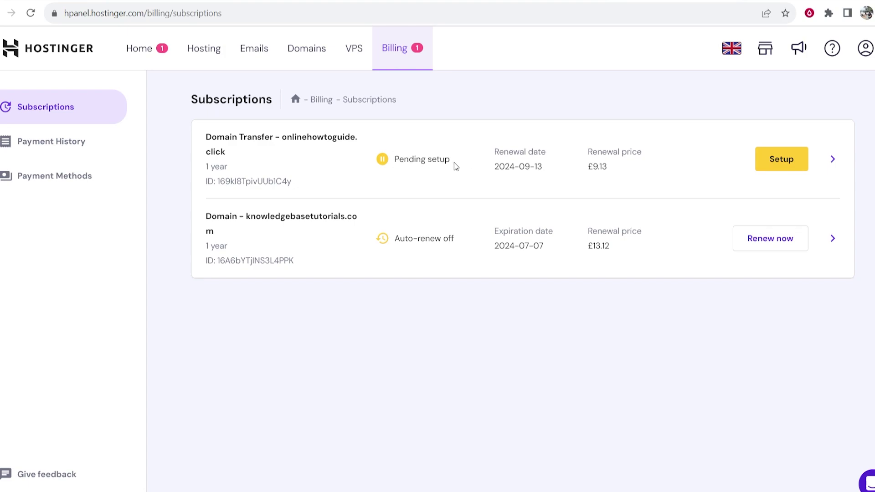
Set up the pending transfer using the existing domain profile, then return to Namecheap.
left_click(782, 164)
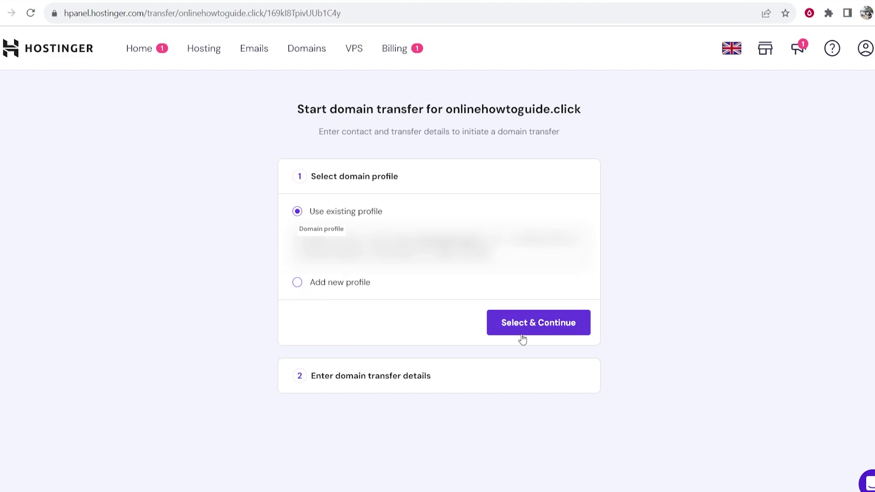
left_click(552, 327)
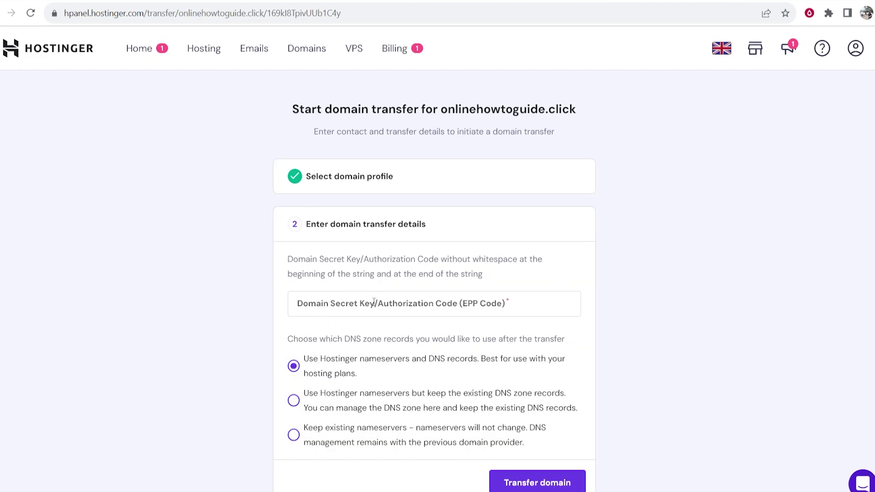
left_click(407, 2)
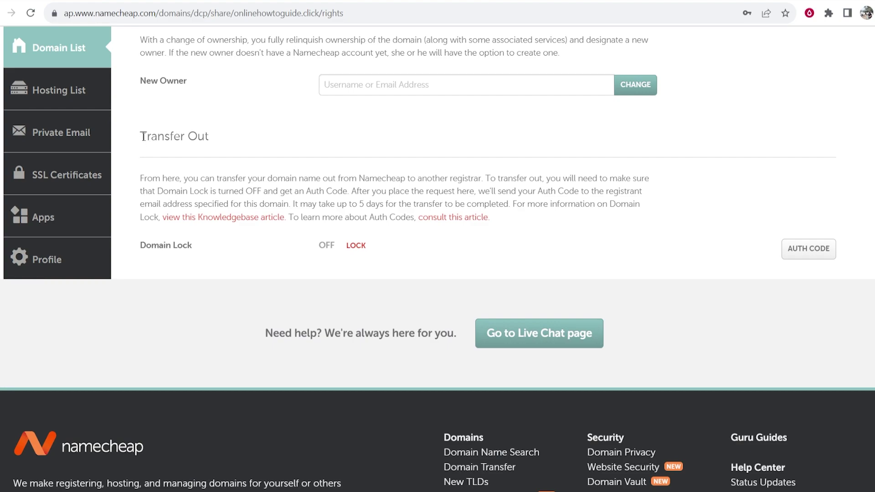
Request onlinehowtoguide.click's authorization code by email, giving Technical as the reason.
scroll(143, 137, "up", 10)
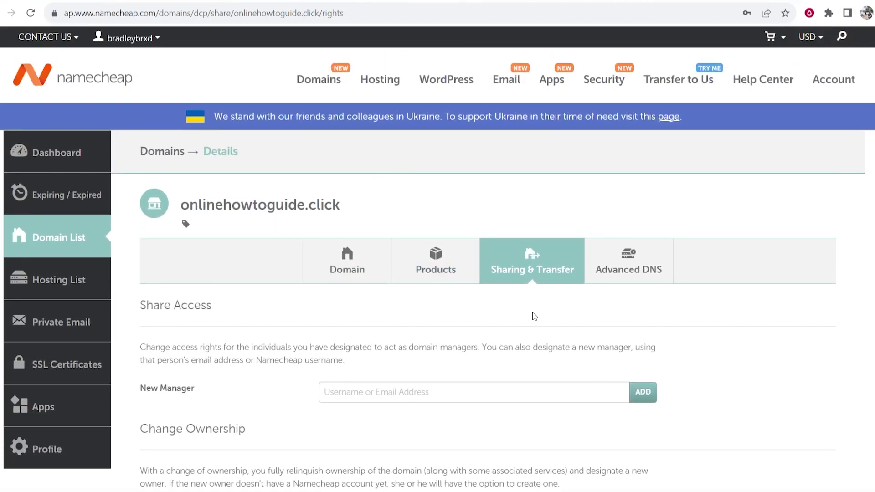
scroll(523, 270, "down", 10)
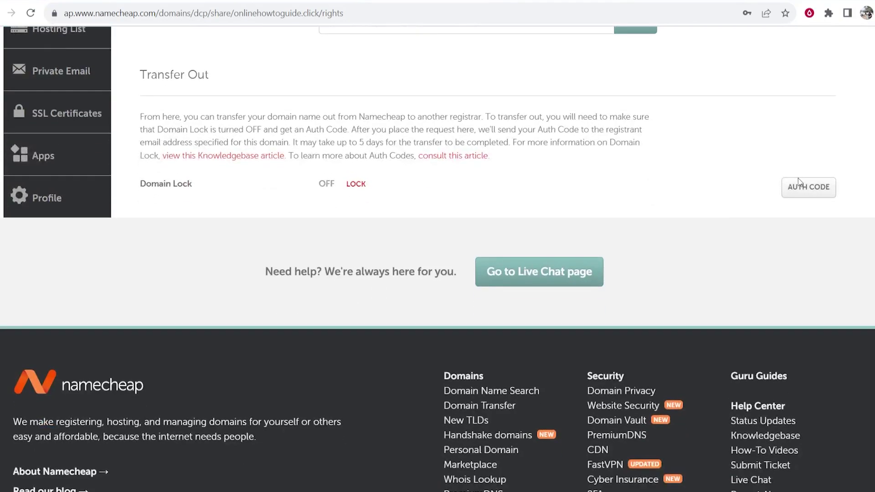
left_click_drag(134, 81, 213, 79)
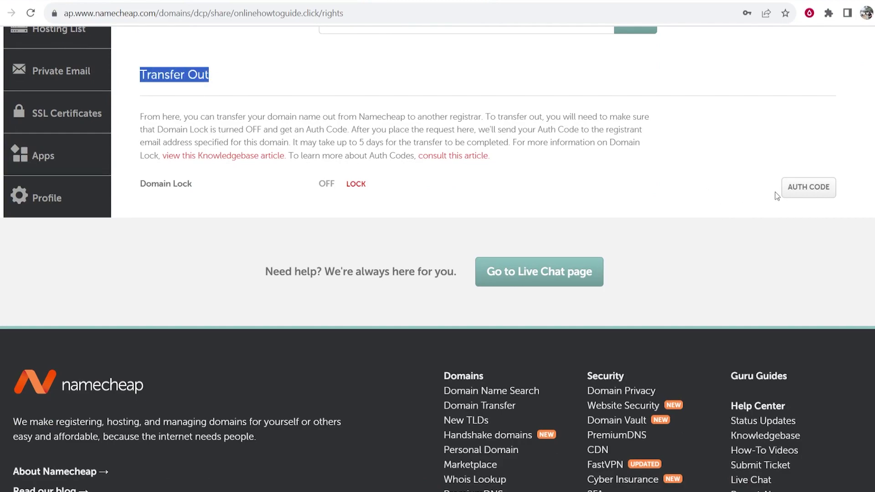
left_click(809, 194)
left_click(478, 178)
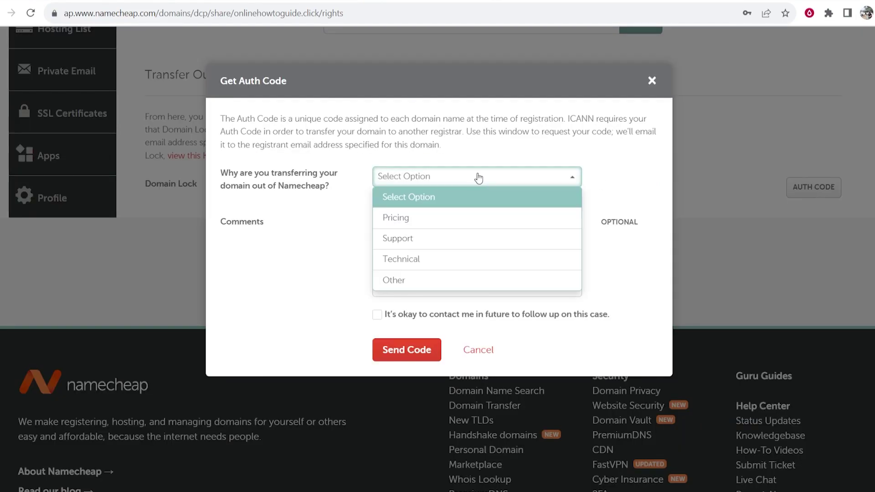
left_click(414, 259)
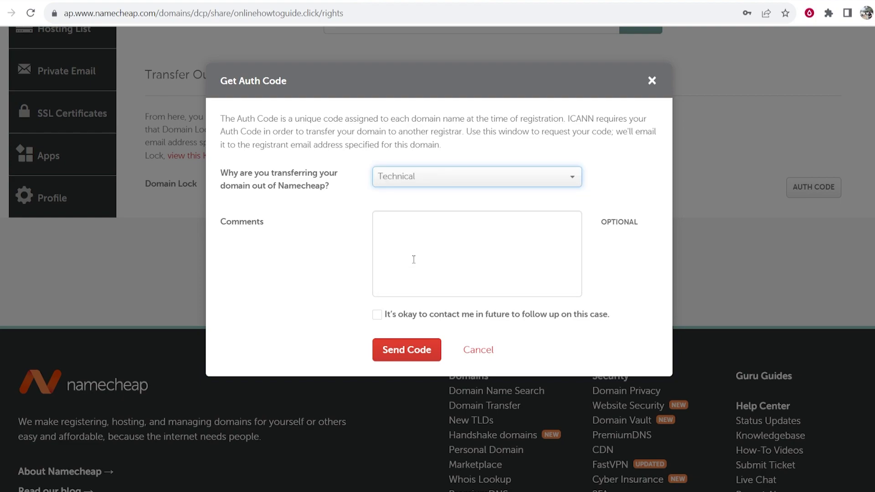
left_click(409, 350)
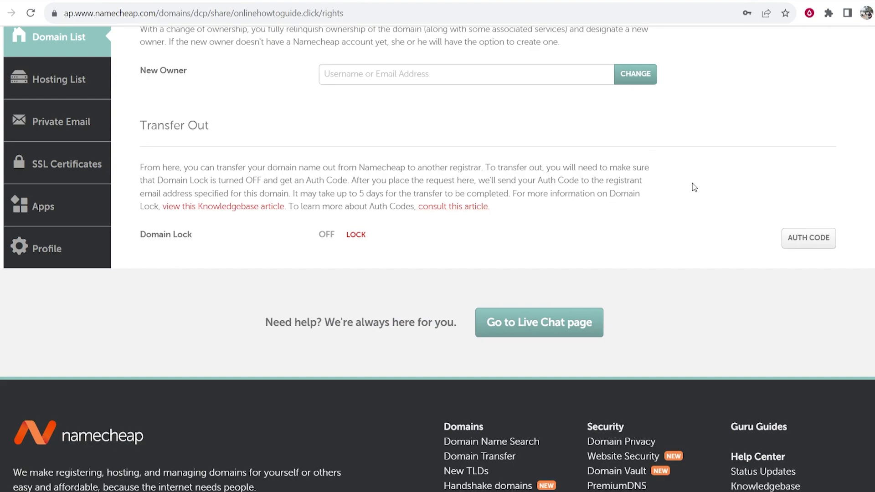
left_click(759, 1)
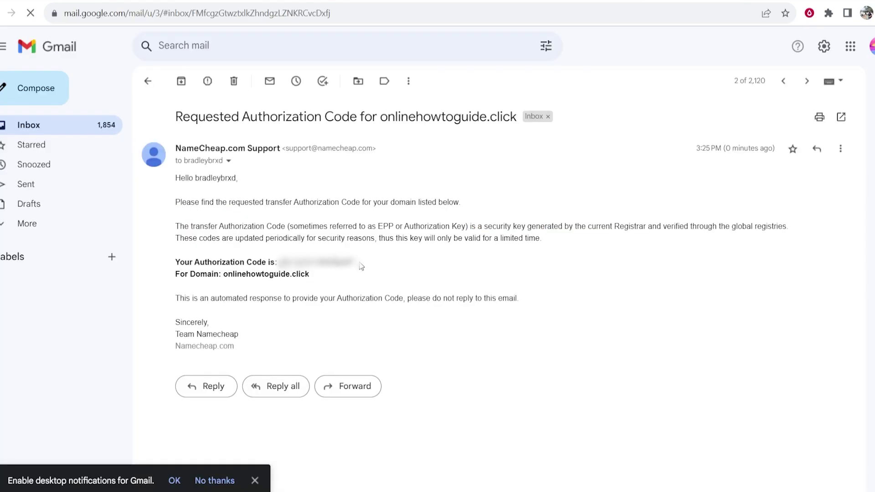
left_click_drag(362, 266, 176, 177)
left_click_drag(279, 263, 362, 264)
right_click(333, 266)
left_click(351, 274)
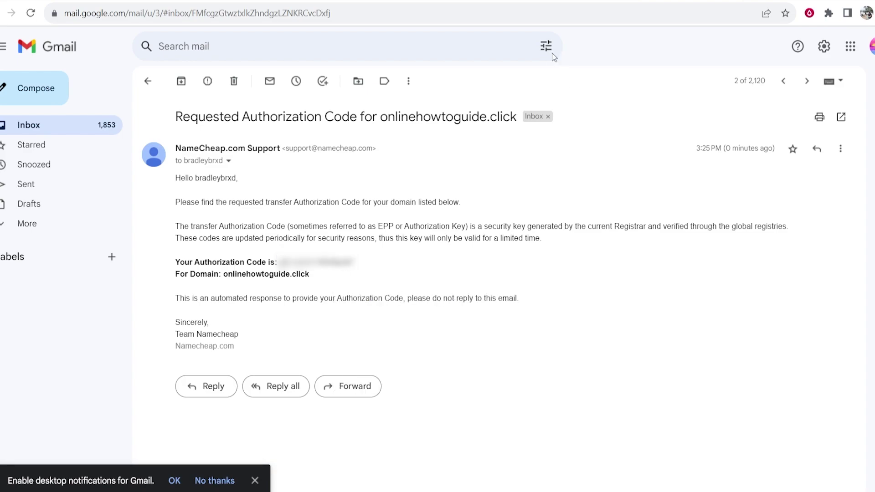
Paste the copied authorization code into the Hostinger transfer form's EPP Code field.
left_click(490, 1)
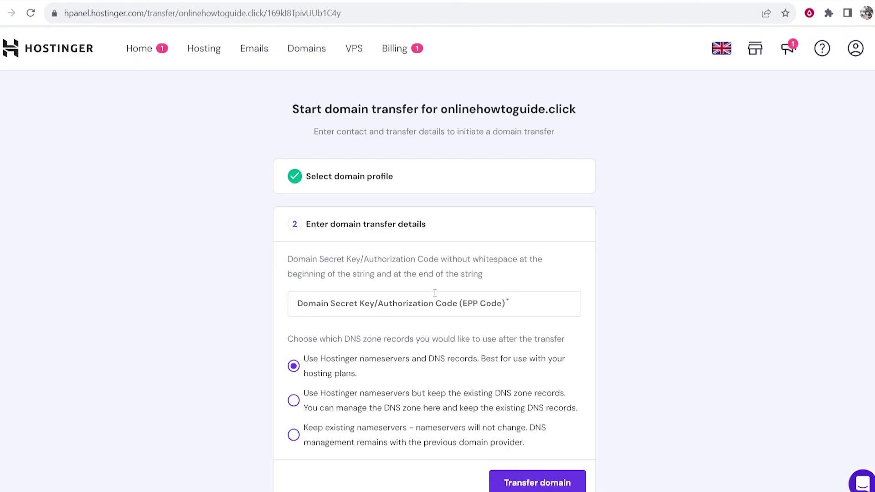
right_click(460, 313)
left_click(490, 187)
scroll(469, 306, "down", 1)
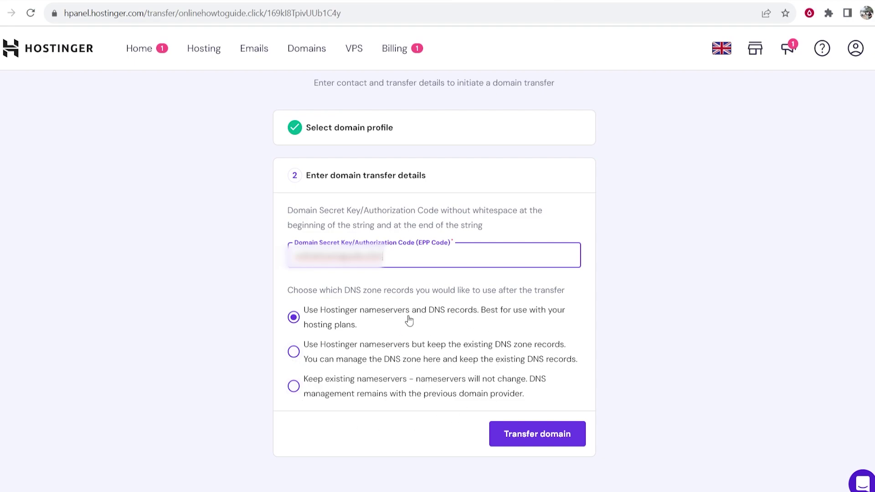
Submit the onlinehowtoguide.click transfer and review its 5-7 business day notice and transfer details.
left_click(547, 439)
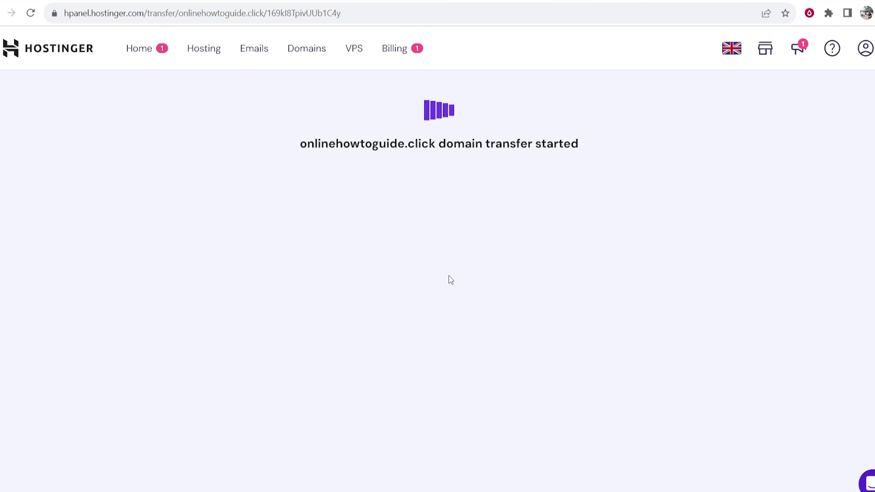
left_click_drag(283, 179, 561, 174)
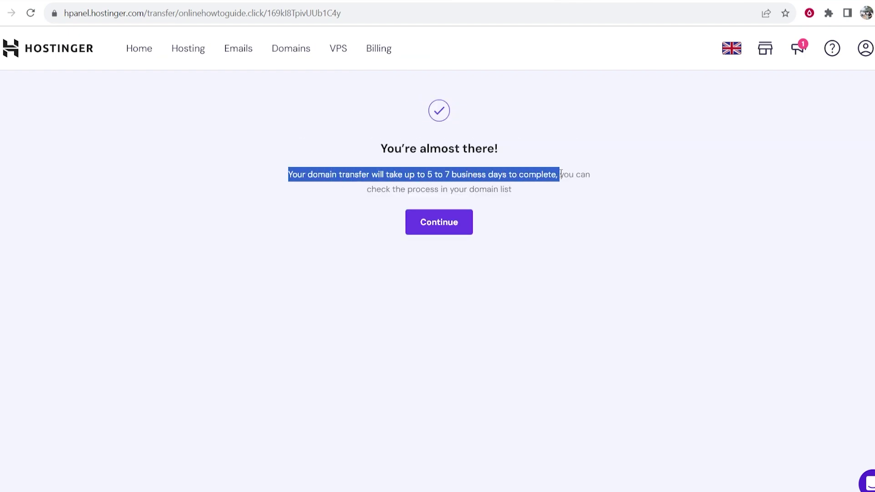
left_click(584, 172)
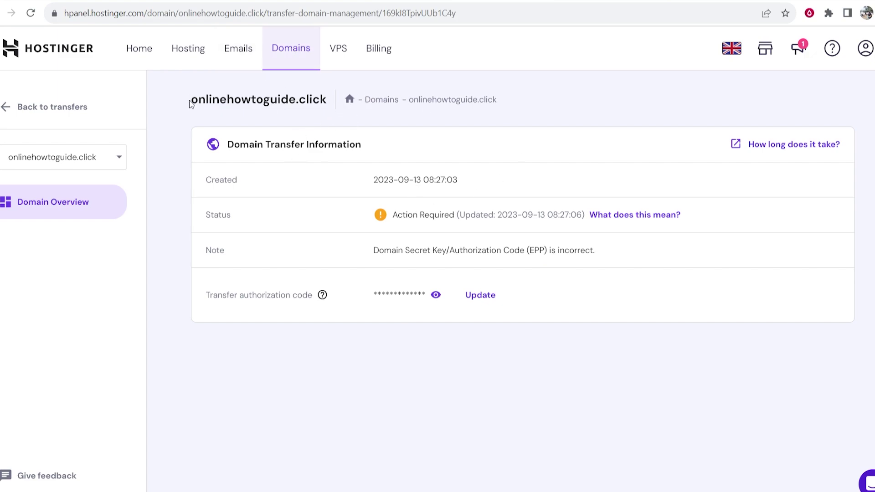
left_click_drag(190, 104, 329, 98)
left_click(327, 85)
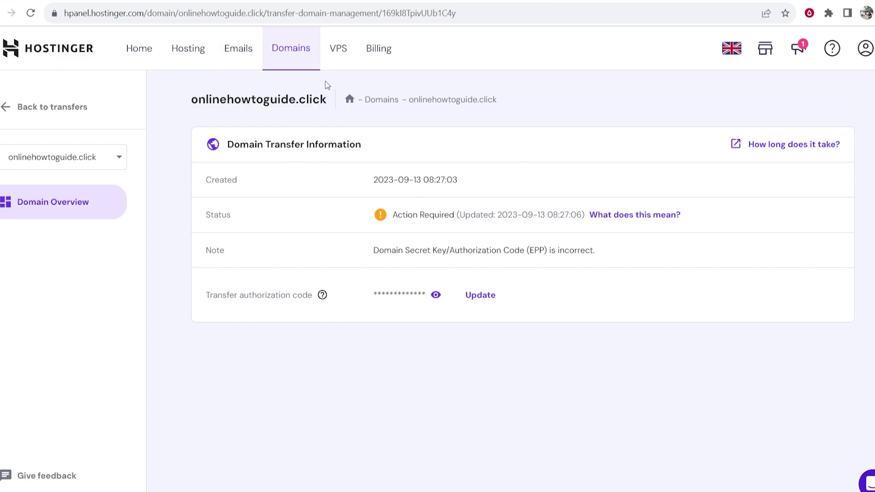